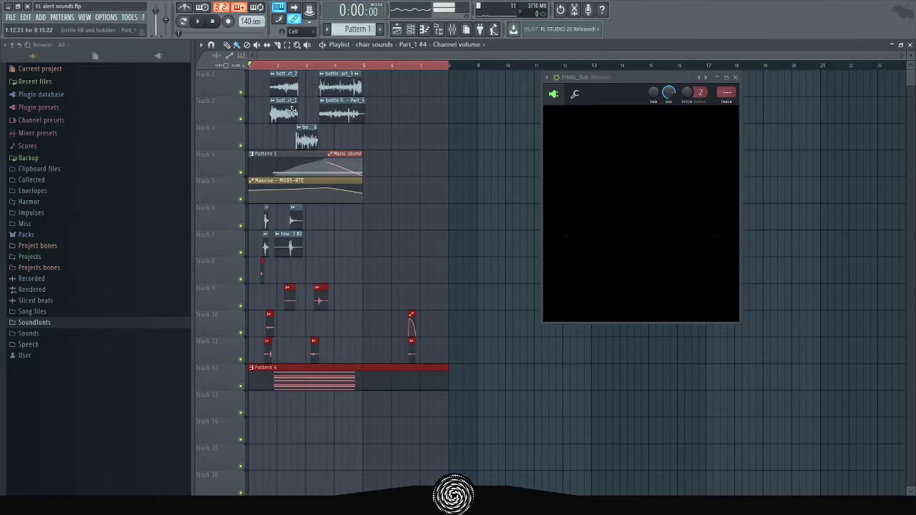
- Solo tracks 1 and 2 together and play the arrangement from the start to hear the bottle clips against the video
{"action": "left_click", "coordinate": [242, 92], "text": "ctrl"}
{"action": "left_click", "coordinate": [241, 119]}
{"action": "key", "text": "space"}
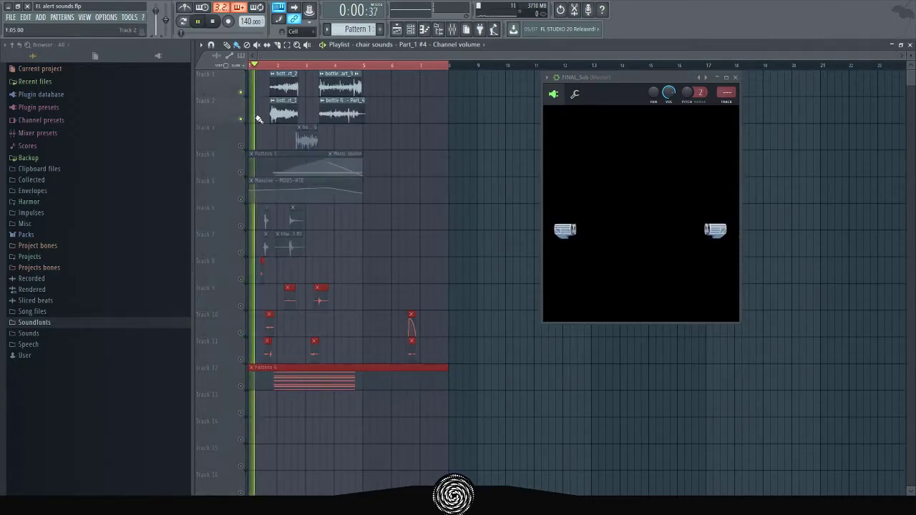
{"action": "left_click", "coordinate": [215, 21]}
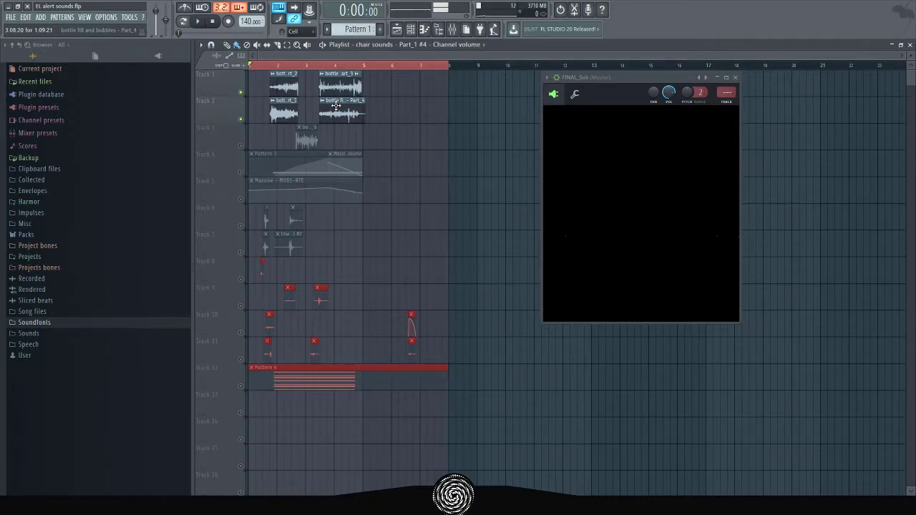
{"action": "key", "text": "space"}
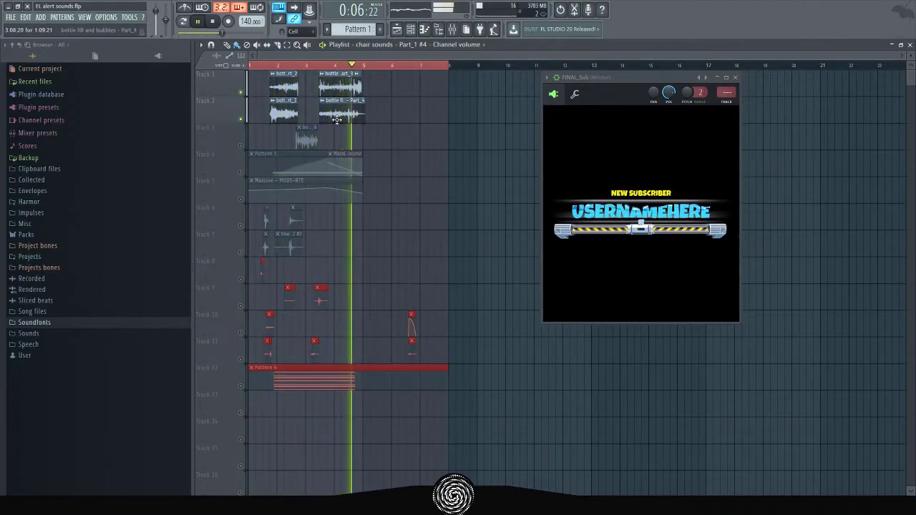
- Solo track 1 and then track 2, playing each on its own from just after bar 3
{"action": "left_click", "coordinate": [242, 92], "text": "ctrl"}
{"action": "left_click", "coordinate": [315, 66]}
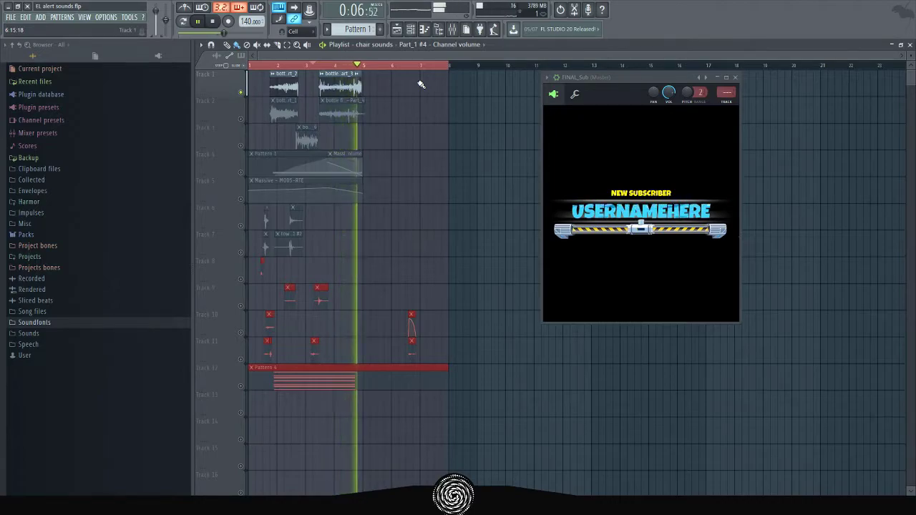
{"action": "left_click", "coordinate": [309, 67]}
{"action": "left_click", "coordinate": [241, 119], "text": "ctrl"}
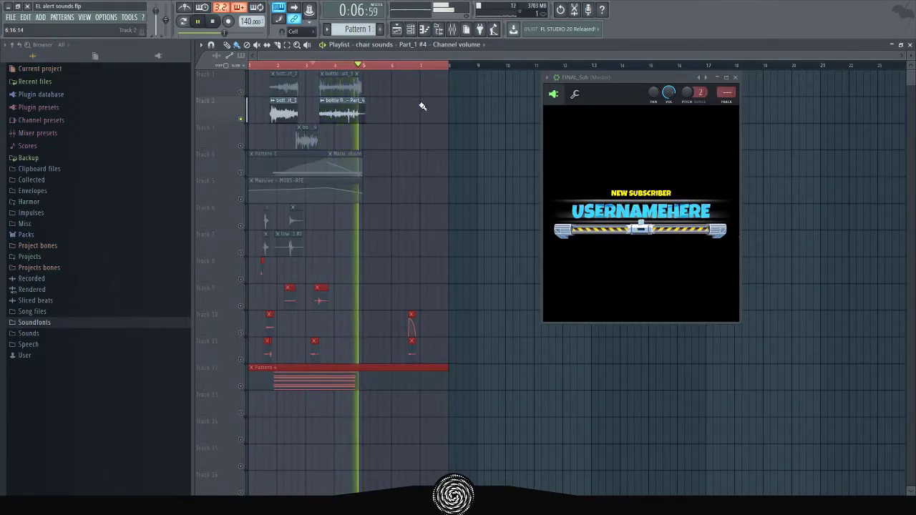
{"action": "key", "text": "space"}
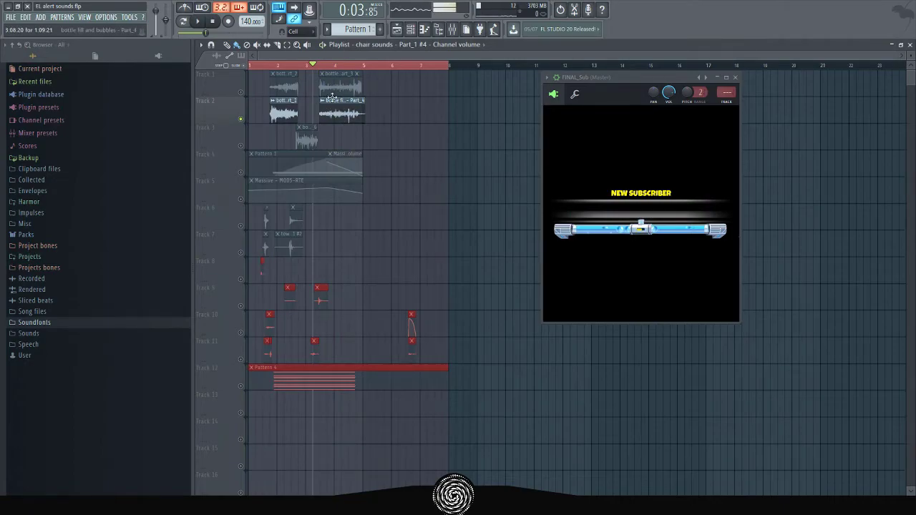
- Enable tracks 1 and 2 together, play them from just after bar 3, and return to the start
{"action": "left_click", "coordinate": [240, 92]}
{"action": "left_click", "coordinate": [241, 119]}
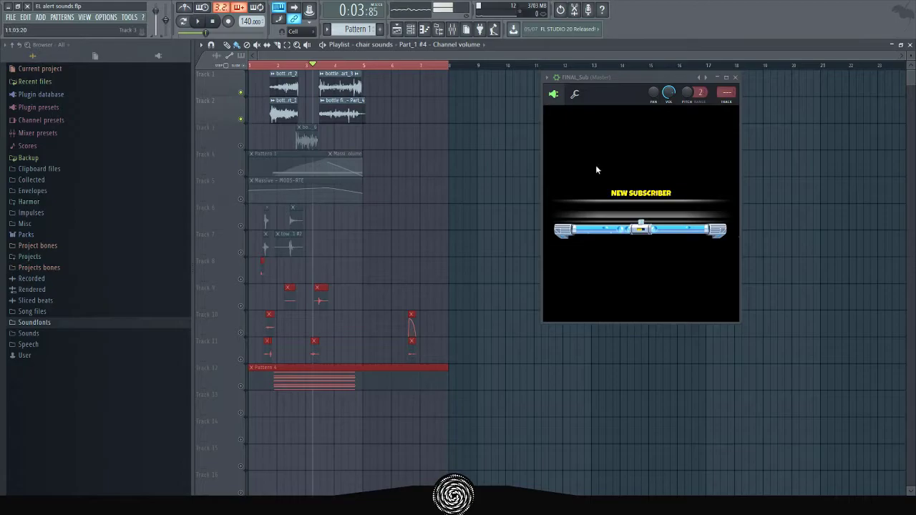
{"action": "mouse_move", "coordinate": [637, 214]}
{"action": "key", "text": "space"}
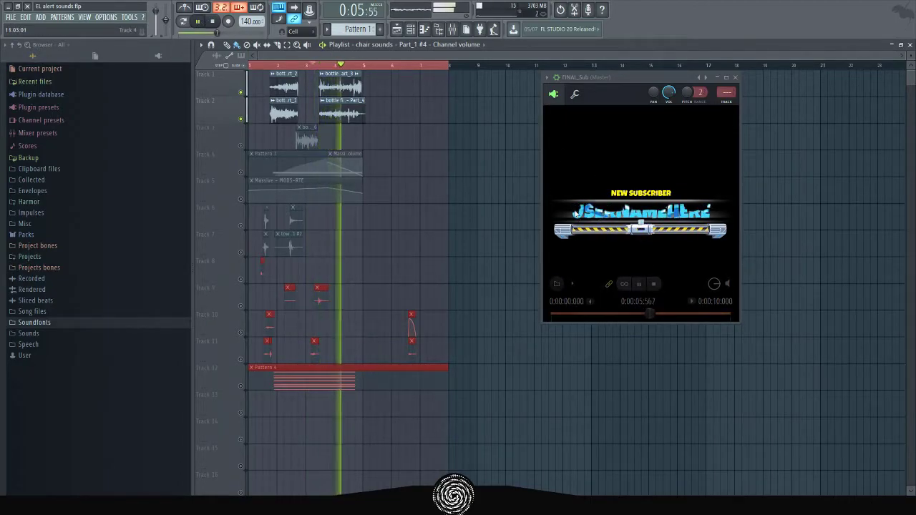
{"action": "left_click", "coordinate": [213, 21]}
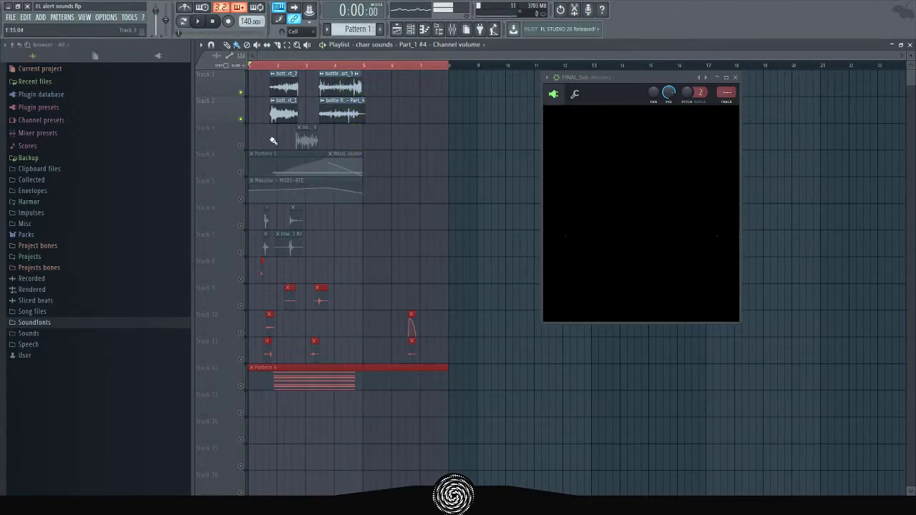
- Solo tracks 6 and 7 and play them twice from the start alongside the video
{"action": "left_click", "coordinate": [242, 146]}
{"action": "right_click", "coordinate": [242, 245]}
{"action": "left_click", "coordinate": [241, 226], "text": "ctrl"}
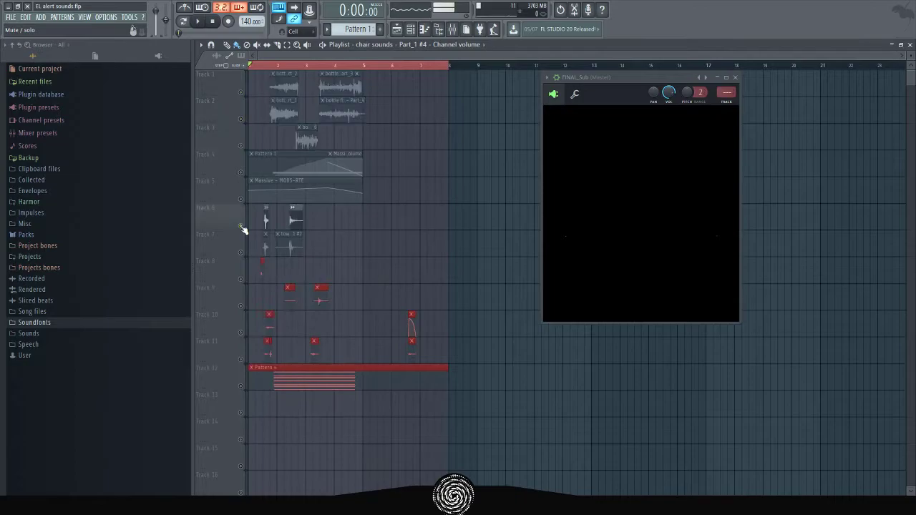
{"action": "left_click", "coordinate": [240, 252]}
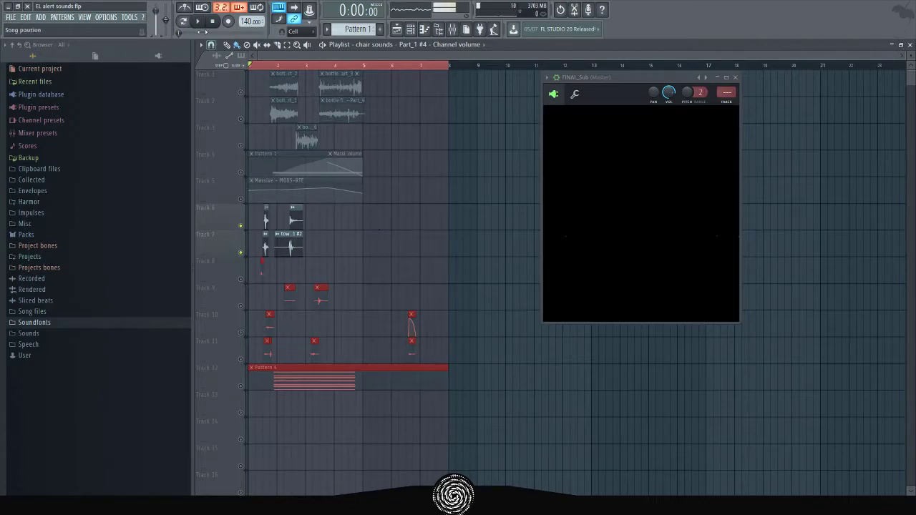
{"action": "left_click", "coordinate": [200, 24]}
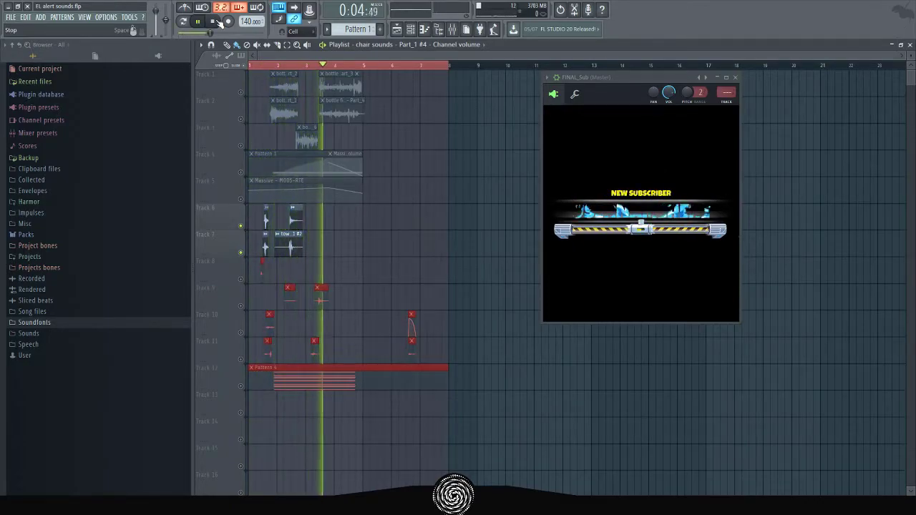
{"action": "left_click", "coordinate": [213, 21]}
{"action": "left_click", "coordinate": [201, 22]}
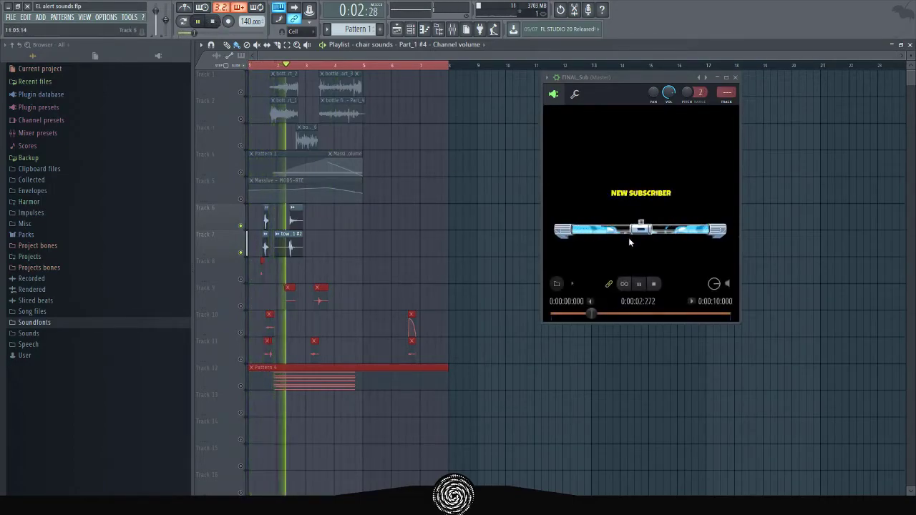
{"action": "left_click", "coordinate": [214, 23]}
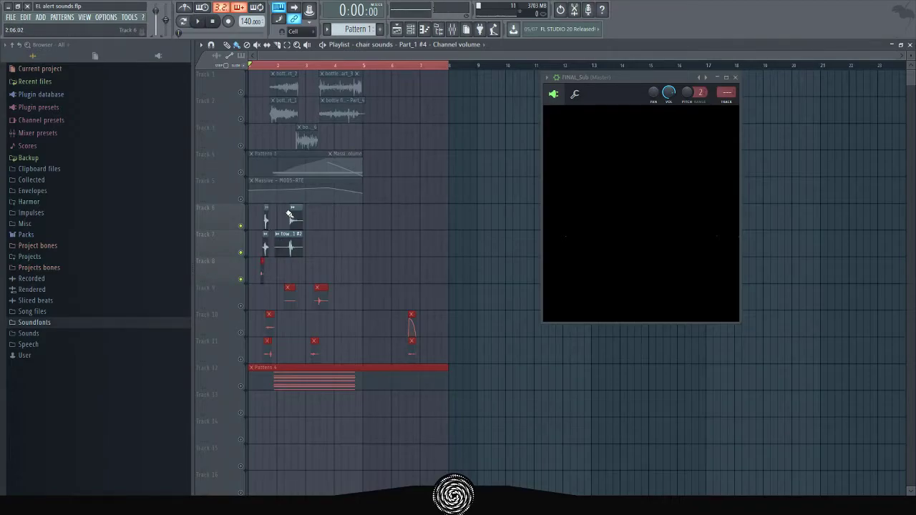
- Solo track 3 and play its bottle clip from about bar 2.5
{"action": "left_click", "coordinate": [241, 92]}
{"action": "left_click", "coordinate": [240, 119]}
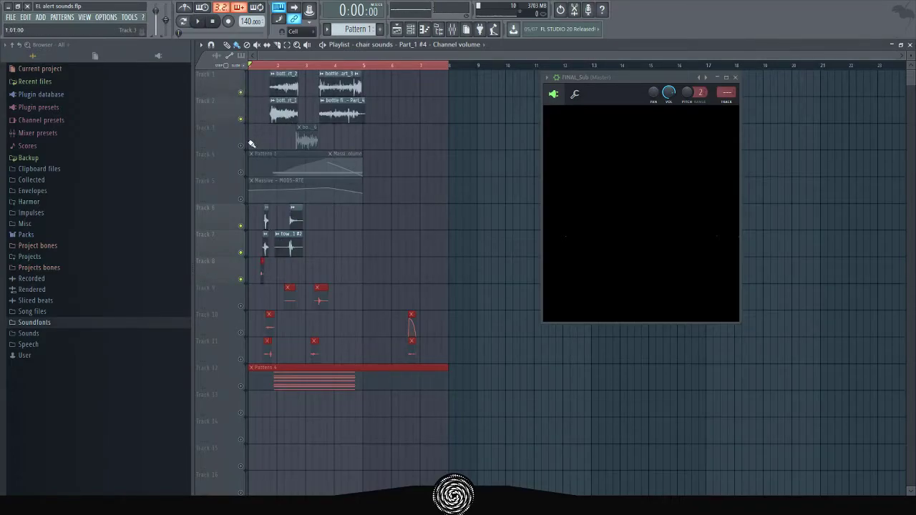
{"action": "left_click", "coordinate": [242, 146], "text": "ctrl"}
{"action": "left_click", "coordinate": [297, 65]}
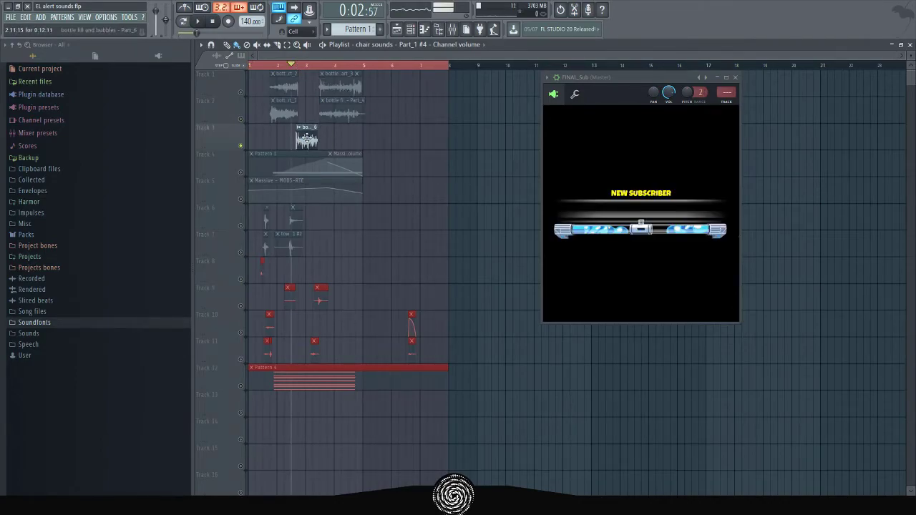
{"action": "key", "text": "space"}
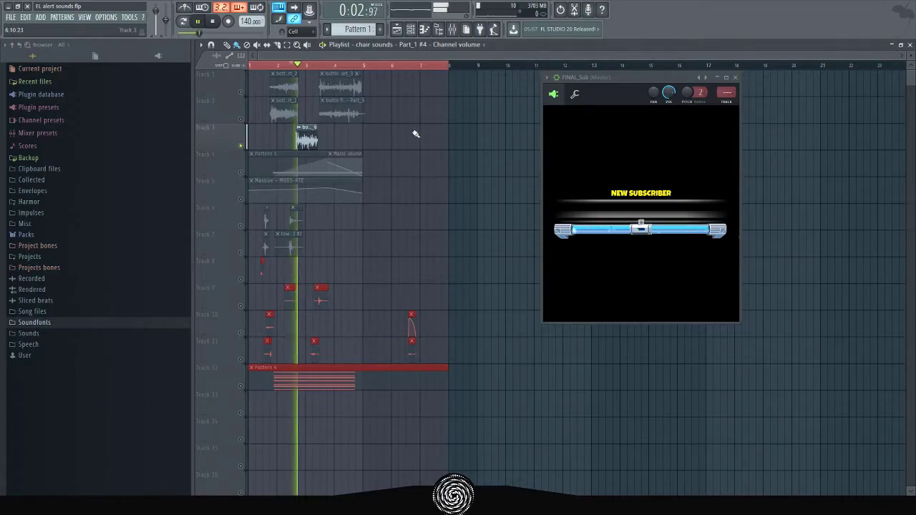
{"action": "key", "text": "space"}
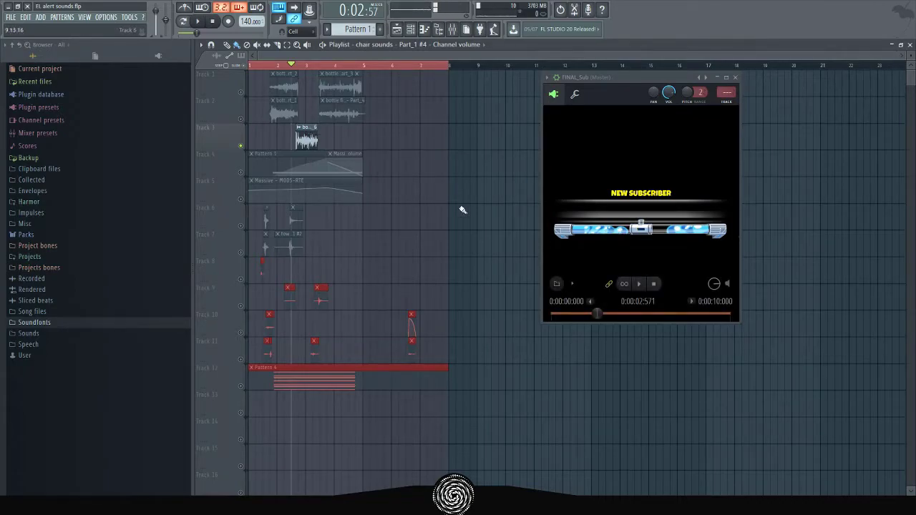
- Replay the track 3 clip several times to compare it with the video, and return to the start
{"action": "left_click", "coordinate": [198, 21]}
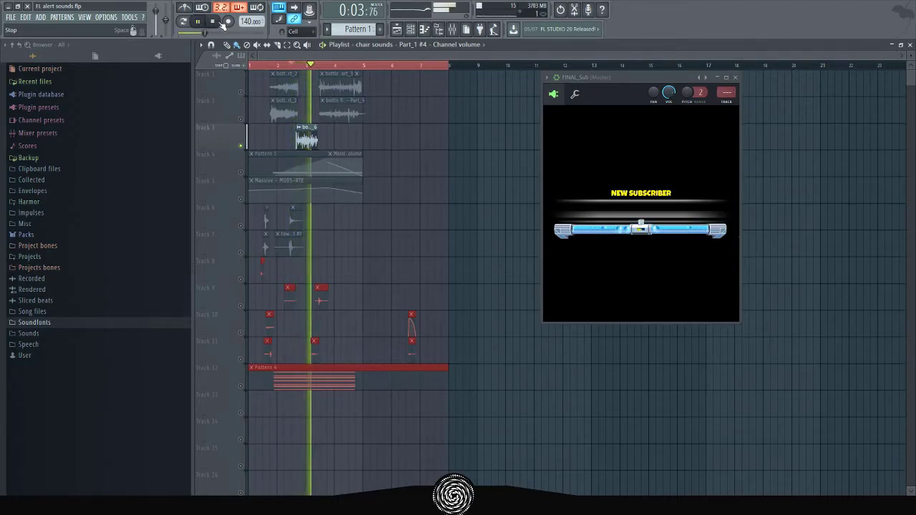
{"action": "left_click", "coordinate": [224, 23]}
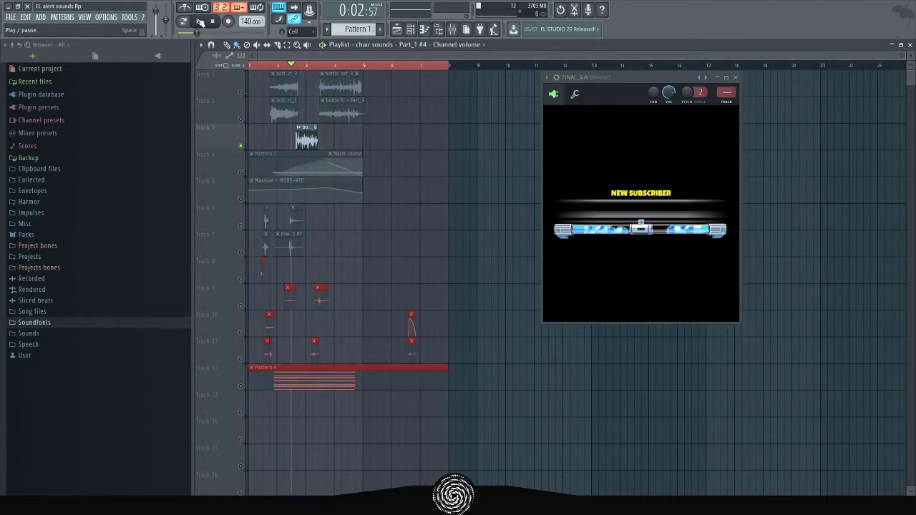
{"action": "key", "text": "space"}
{"action": "left_click", "coordinate": [223, 23]}
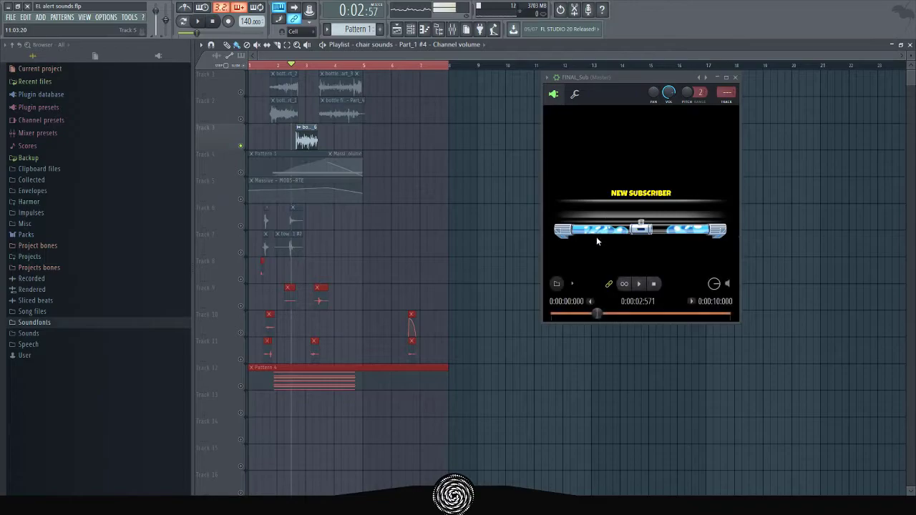
{"action": "mouse_move", "coordinate": [656, 234]}
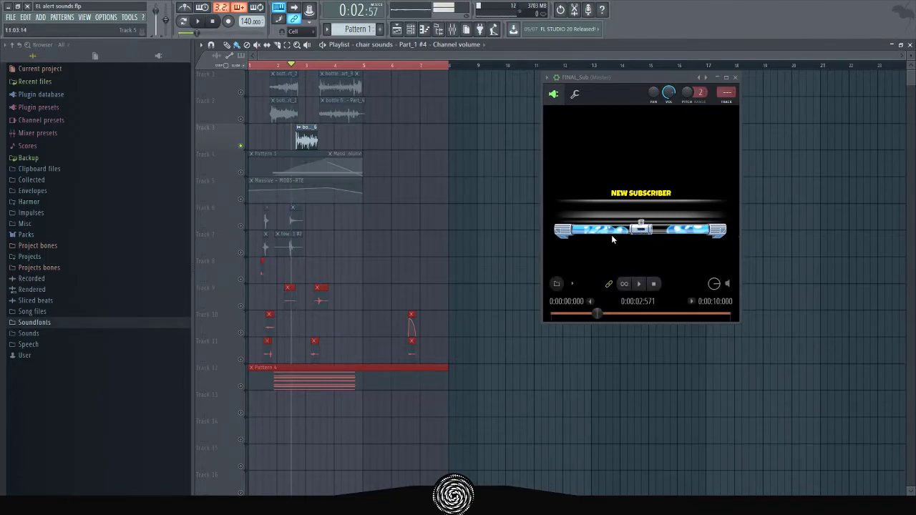
{"action": "key", "text": "space"}
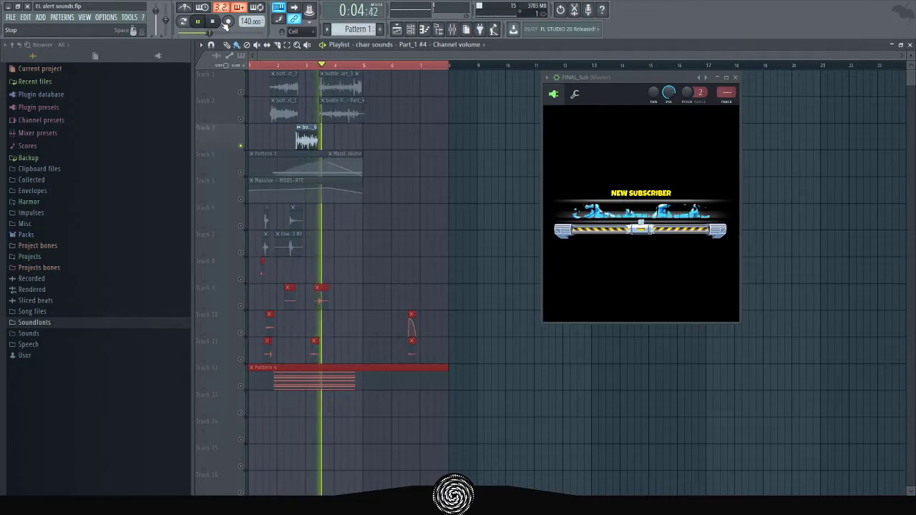
{"action": "left_click", "coordinate": [213, 21]}
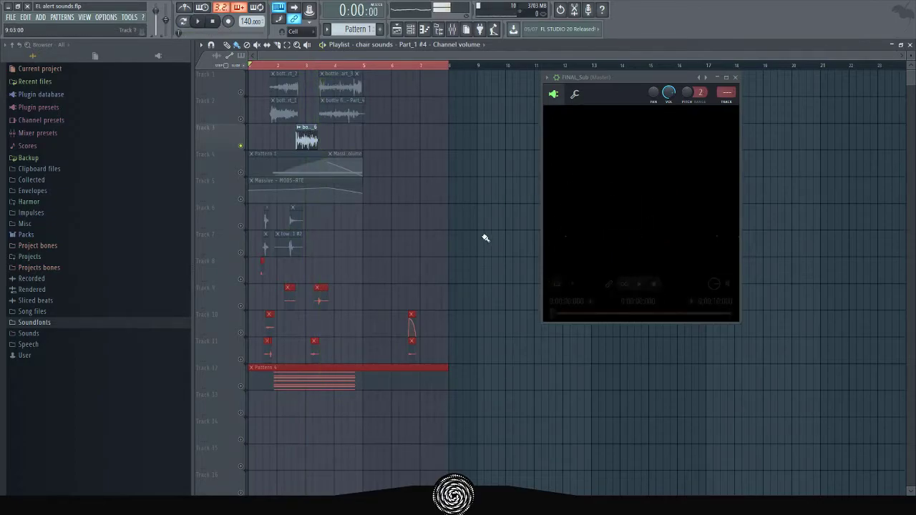
- Enable tracks 1, 2, 6, 7 and 8 along with track 3 and play them together from the start
{"action": "left_click", "coordinate": [241, 119]}
{"action": "left_click", "coordinate": [240, 92]}
{"action": "left_click", "coordinate": [241, 226]}
{"action": "left_click", "coordinate": [241, 252]}
{"action": "left_click", "coordinate": [240, 280]}
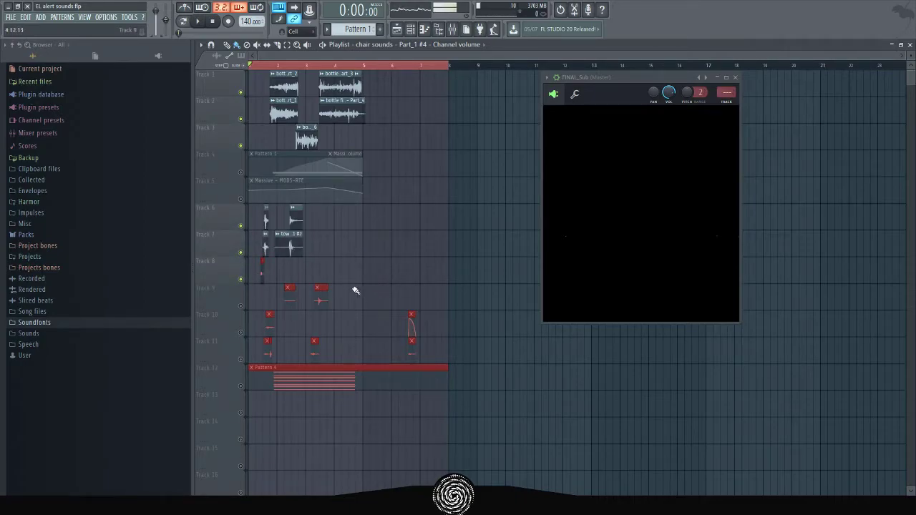
{"action": "left_click", "coordinate": [197, 21]}
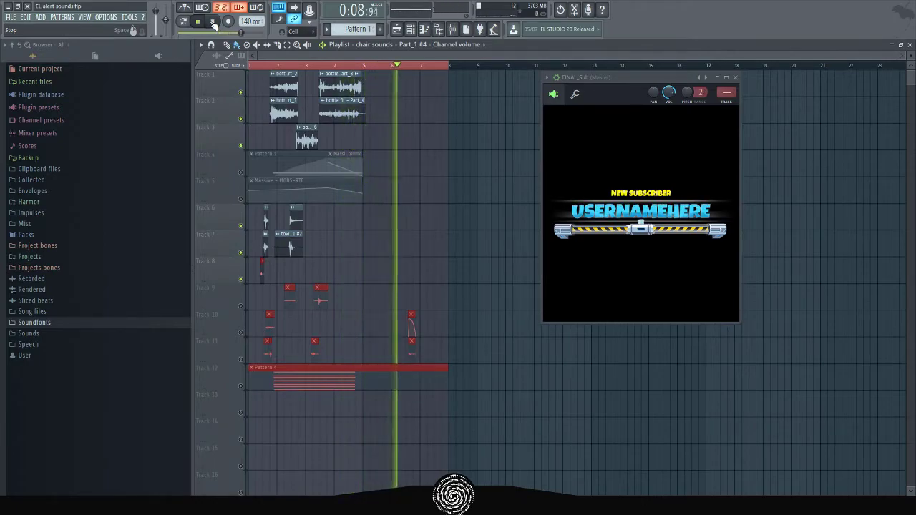
{"action": "left_click", "coordinate": [213, 22]}
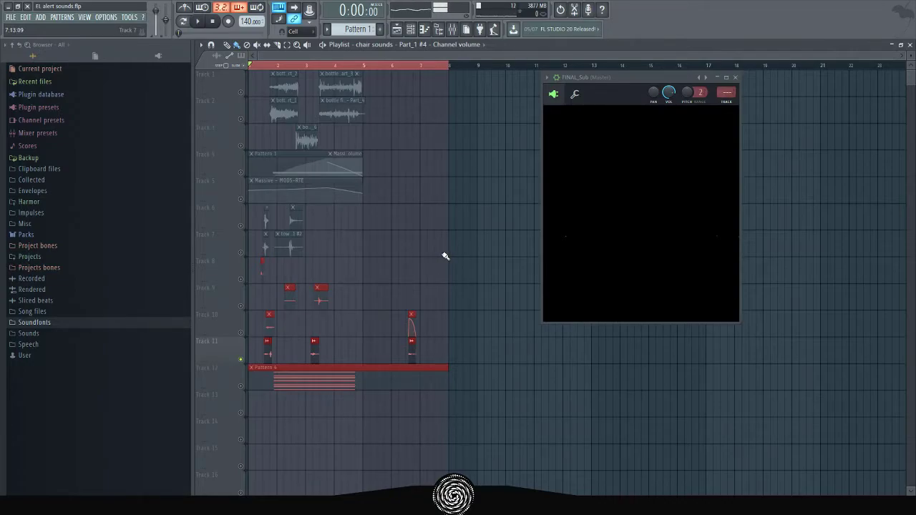
- Leave only tracks 8 to 11 enabled and play them from the start two times
{"action": "mouse_move", "coordinate": [642, 170]}
{"action": "left_click", "coordinate": [241, 332]}
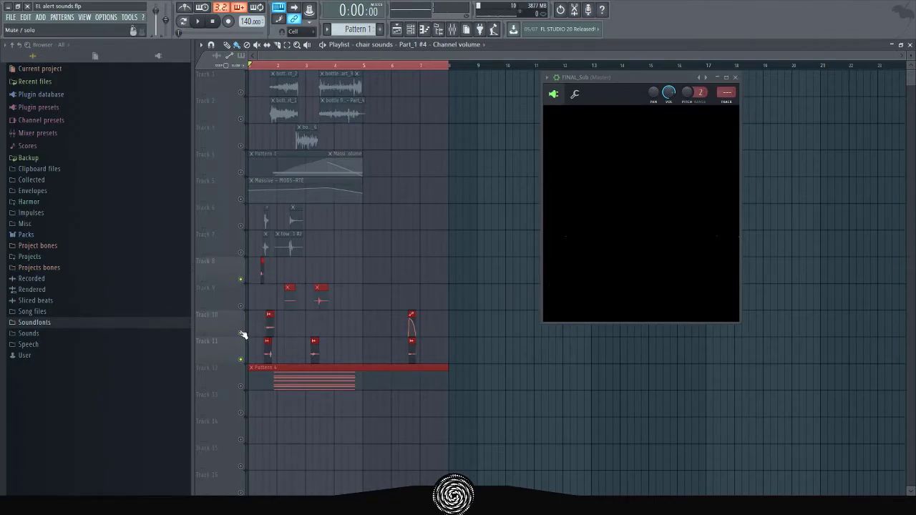
{"action": "left_click", "coordinate": [241, 306]}
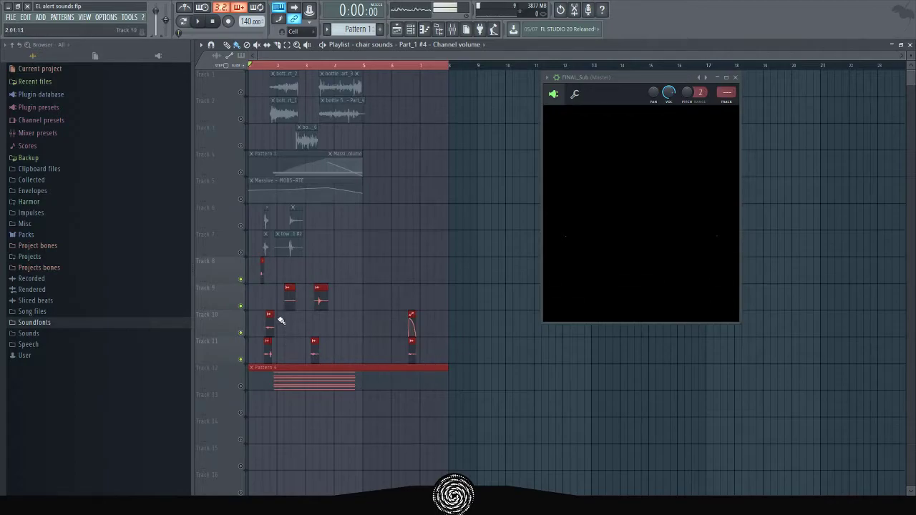
{"action": "left_click", "coordinate": [198, 22]}
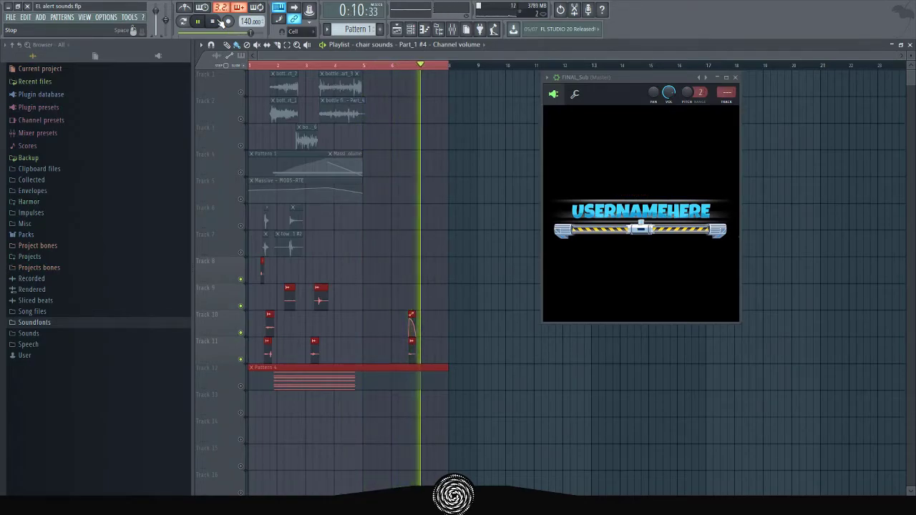
{"action": "left_click", "coordinate": [221, 22]}
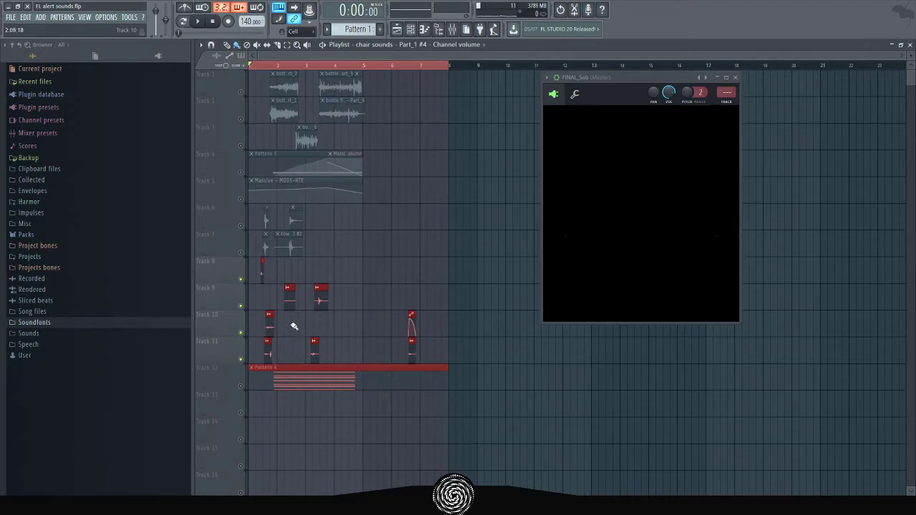
{"action": "key", "text": "space"}
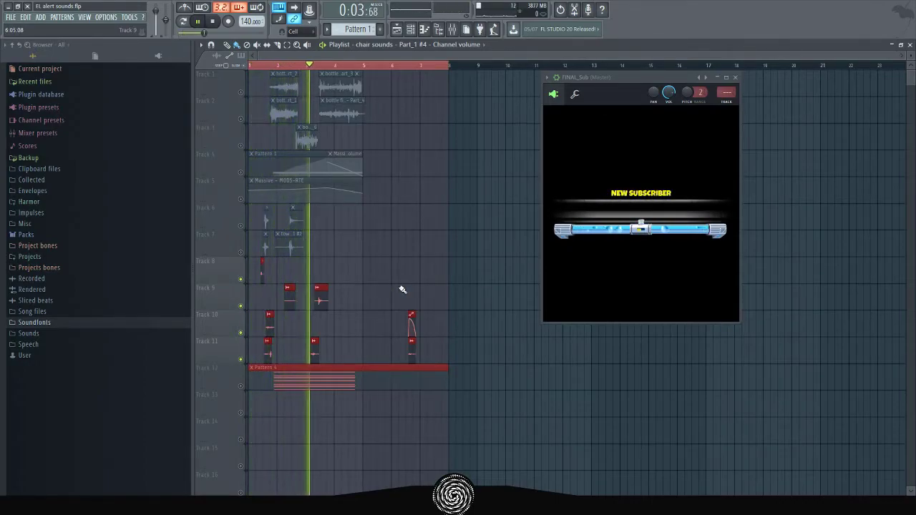
{"action": "key", "text": "space"}
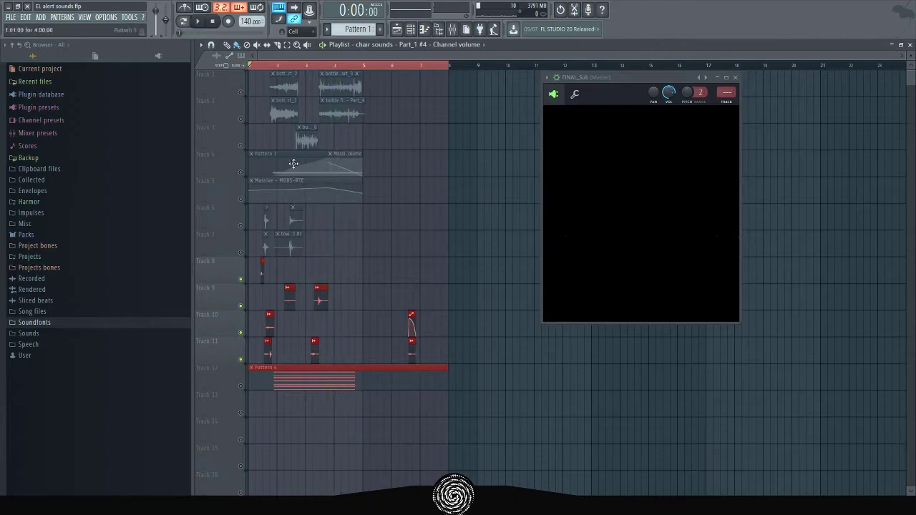
- Enable tracks 6 and 7 in addition to tracks 8 to 11 and play them all from the start
{"action": "left_click", "coordinate": [241, 226]}
{"action": "left_click", "coordinate": [240, 252]}
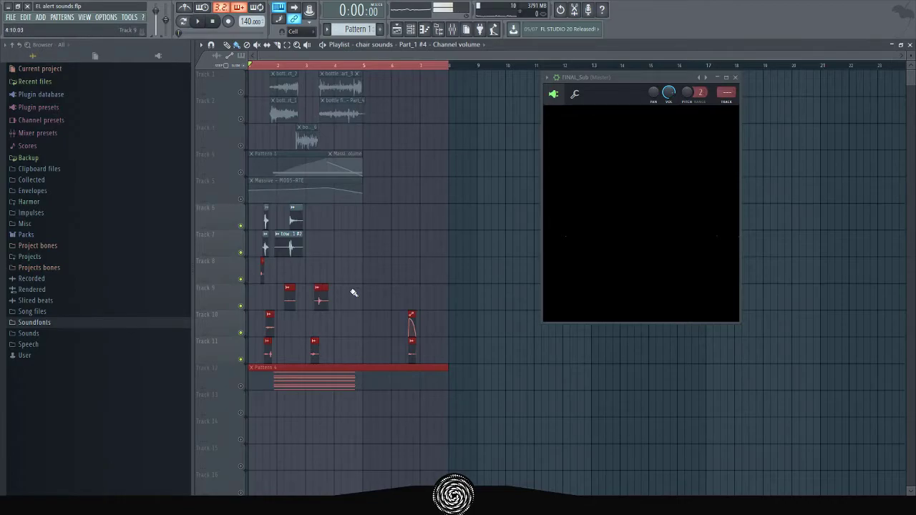
{"action": "left_click", "coordinate": [199, 24]}
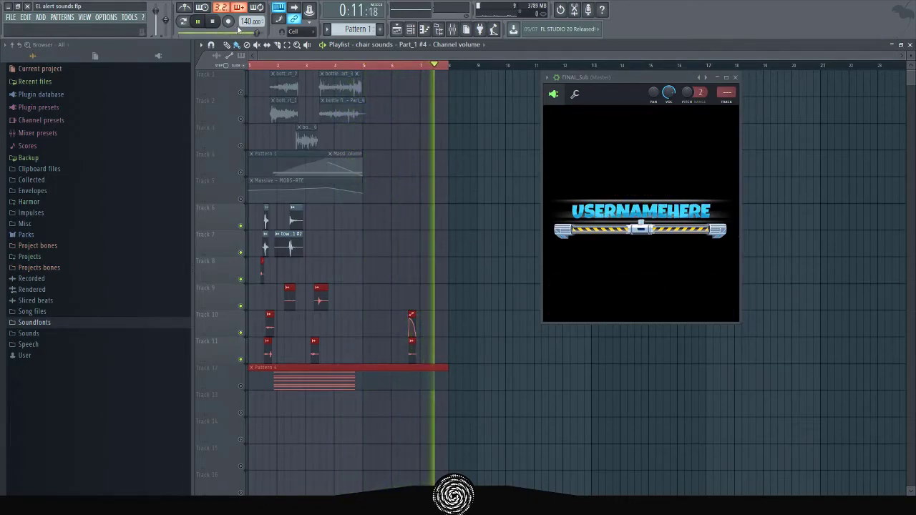
- Stop playback, enable tracks 1 to 3 in addition to tracks 6 to 11, and play them all from the start
{"action": "left_click", "coordinate": [213, 21]}
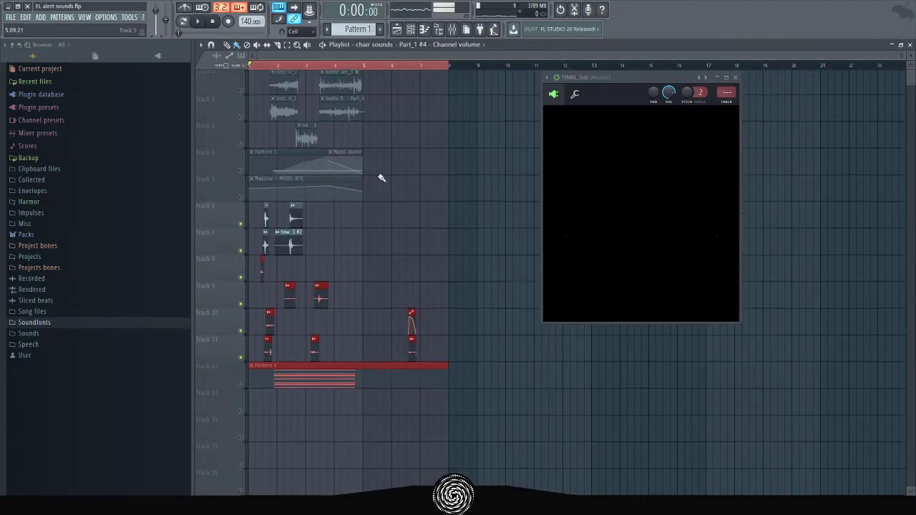
{"action": "left_click", "coordinate": [240, 92]}
{"action": "left_click", "coordinate": [241, 119]}
{"action": "left_click", "coordinate": [240, 145]}
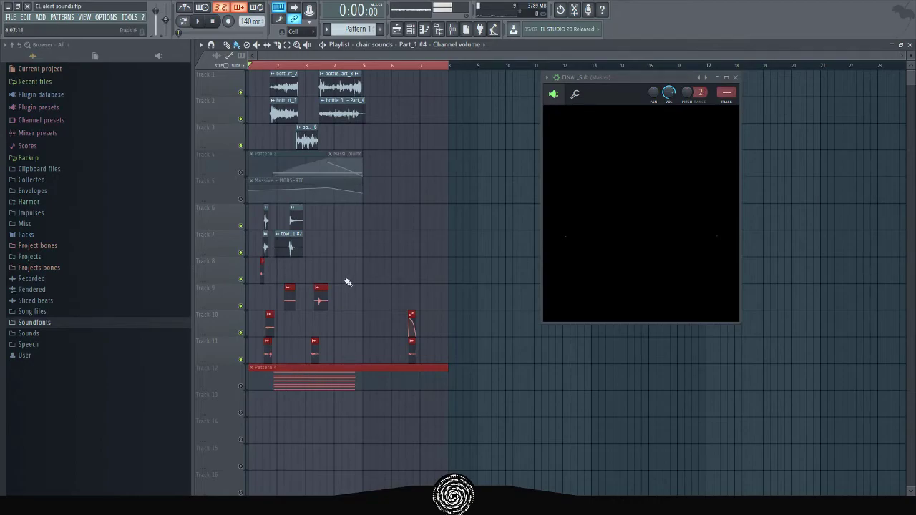
{"action": "left_click", "coordinate": [199, 23]}
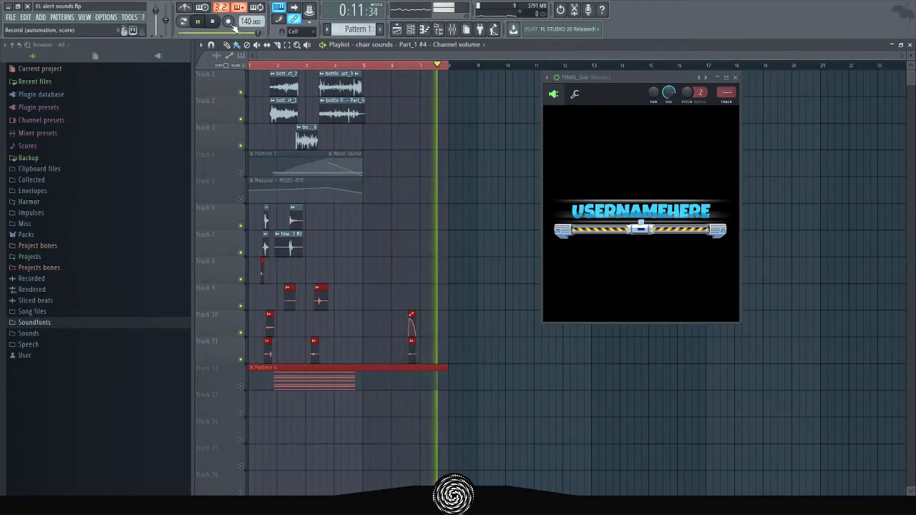
{"action": "left_click", "coordinate": [212, 21]}
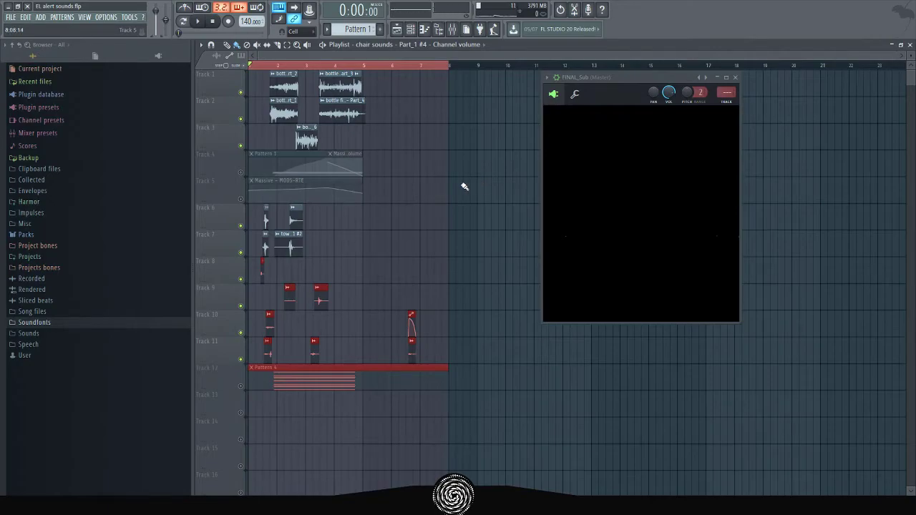
- Leave only tracks 4 and 5 enabled and play them against the video from the start two times
{"action": "left_click", "coordinate": [241, 174]}
{"action": "left_click", "coordinate": [242, 200]}
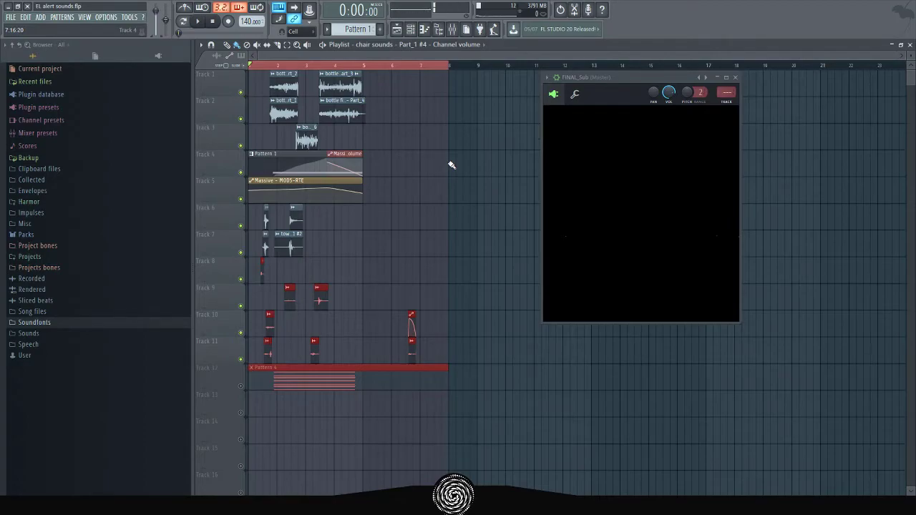
{"action": "right_click", "coordinate": [238, 174]}
{"action": "left_click", "coordinate": [240, 199]}
{"action": "key", "text": "space"}
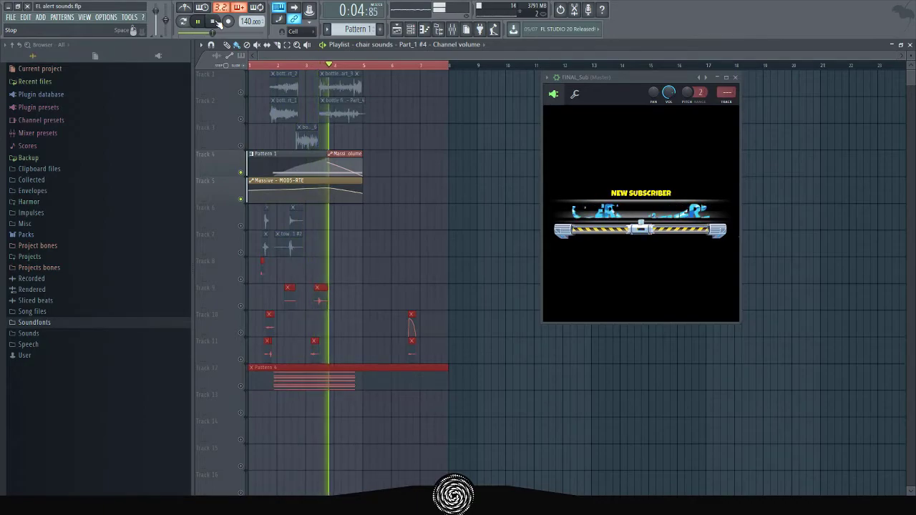
{"action": "left_click", "coordinate": [215, 21]}
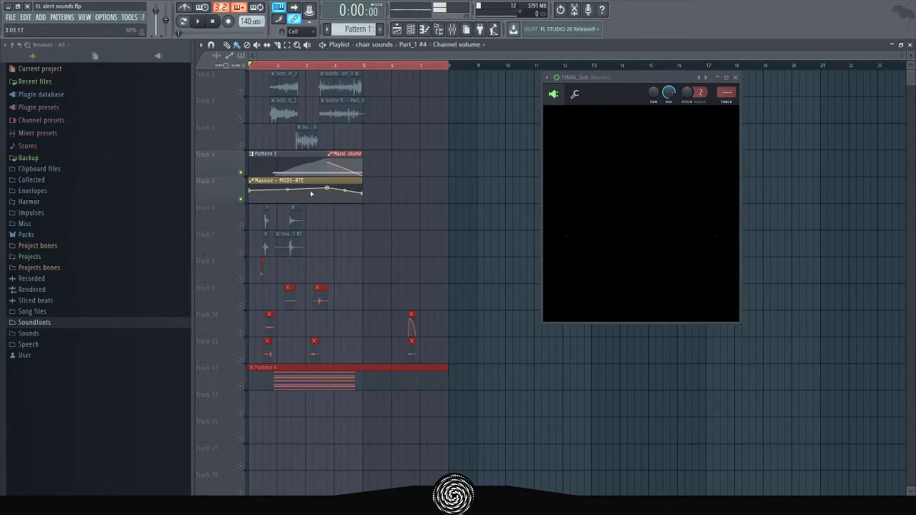
{"action": "left_click", "coordinate": [198, 22]}
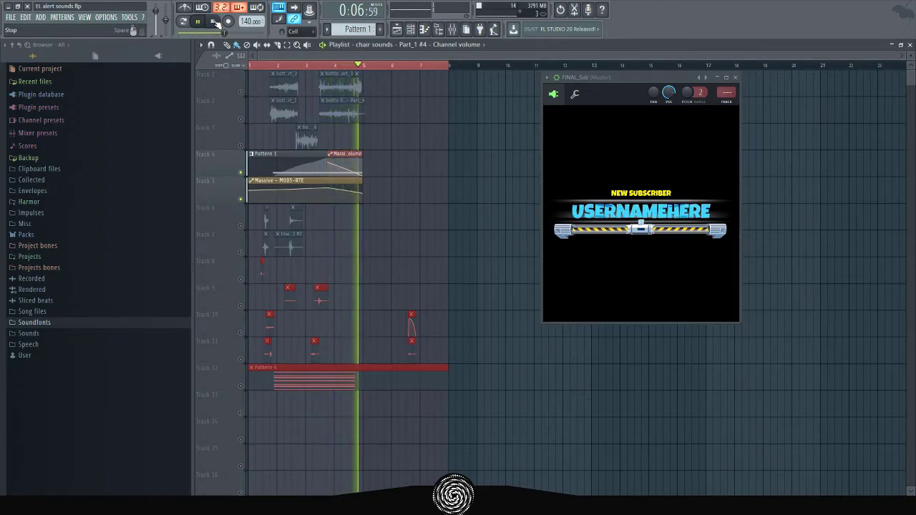
{"action": "left_click", "coordinate": [214, 22]}
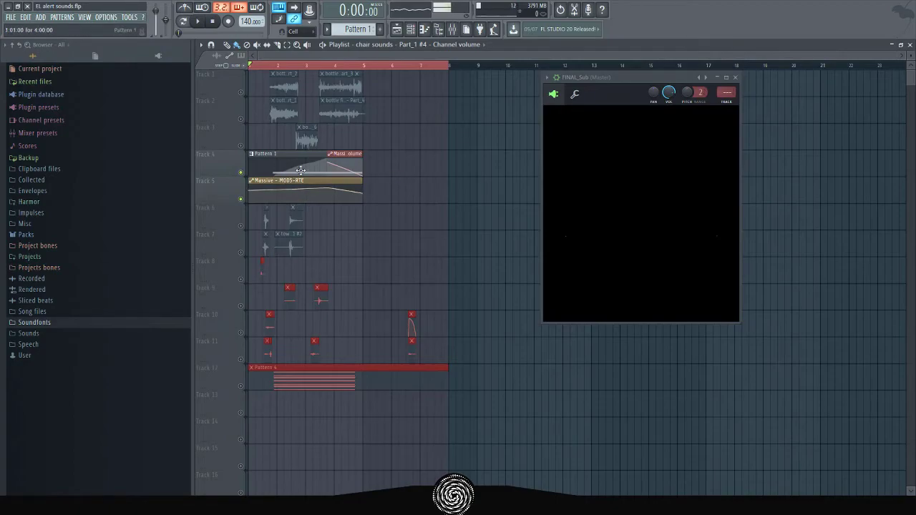
- Enable tracks 1 to 3 and 6 to 11 alongside tracks 4 and 5 and play them together from the start
{"action": "left_click", "coordinate": [241, 226]}
{"action": "left_click", "coordinate": [241, 252]}
{"action": "left_click", "coordinate": [241, 279]}
{"action": "left_click", "coordinate": [240, 306]}
{"action": "left_click", "coordinate": [240, 333]}
{"action": "left_click", "coordinate": [241, 359]}
{"action": "left_click", "coordinate": [241, 145]}
{"action": "left_click", "coordinate": [241, 119]}
{"action": "left_click", "coordinate": [241, 91]}
{"action": "left_click", "coordinate": [198, 22]}
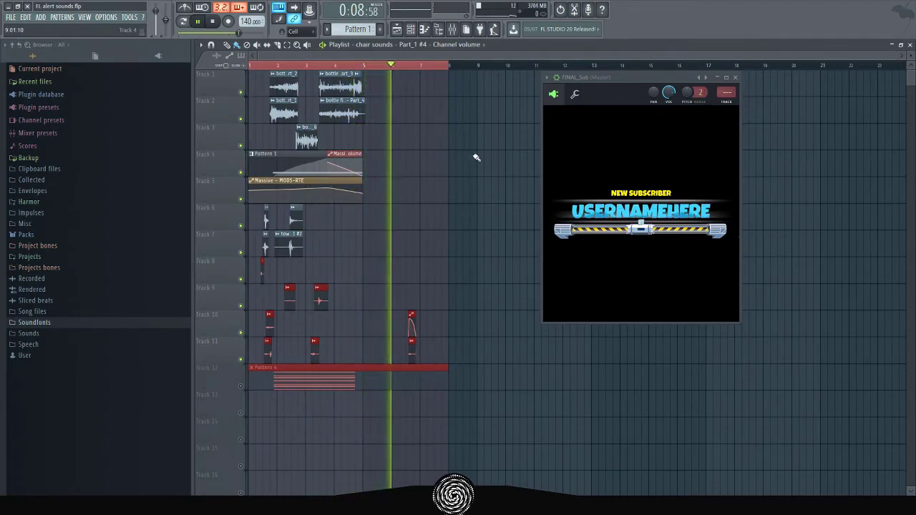
{"action": "key", "text": "space"}
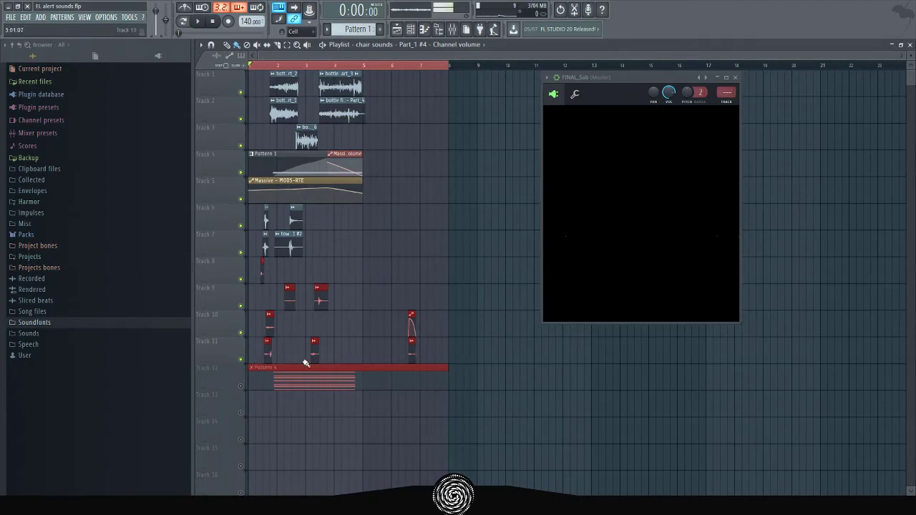
- Solo track 12 with the Pattern 4 clip, play it against the video, and return to the start
{"action": "right_click", "coordinate": [241, 387]}
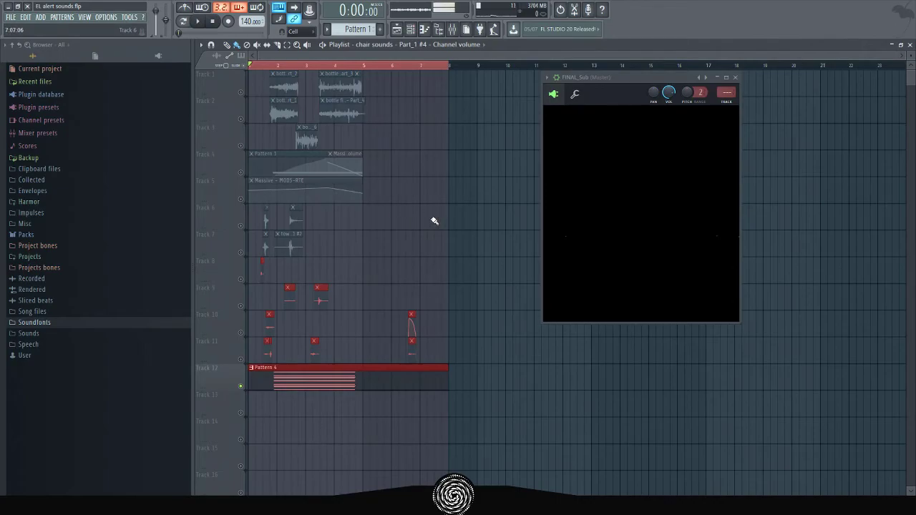
{"action": "key", "text": "space"}
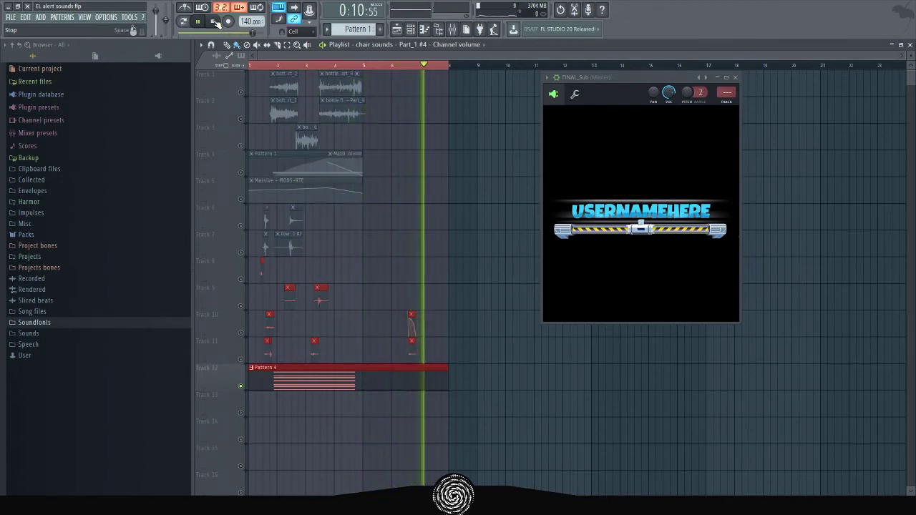
{"action": "left_click", "coordinate": [215, 23]}
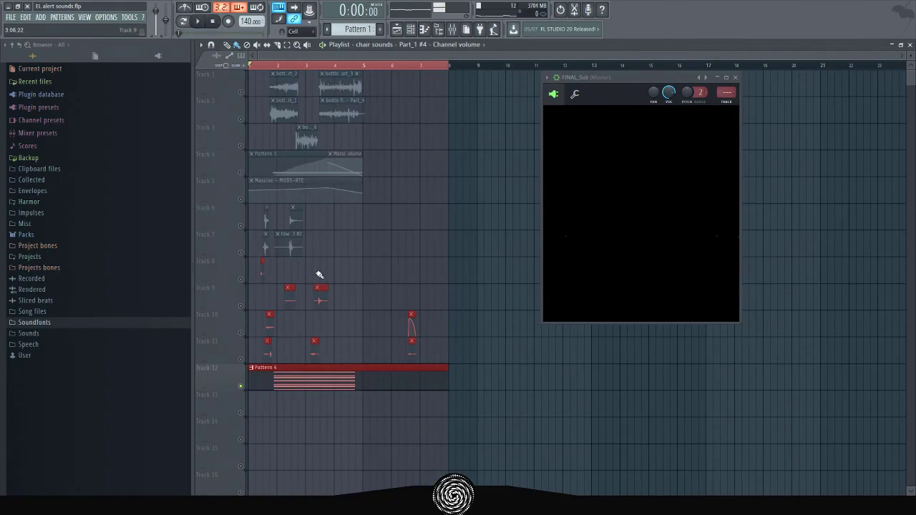
- Enable all playlist tracks again, play the complete alert with the video, and return to the start
{"action": "left_click", "coordinate": [248, 311]}
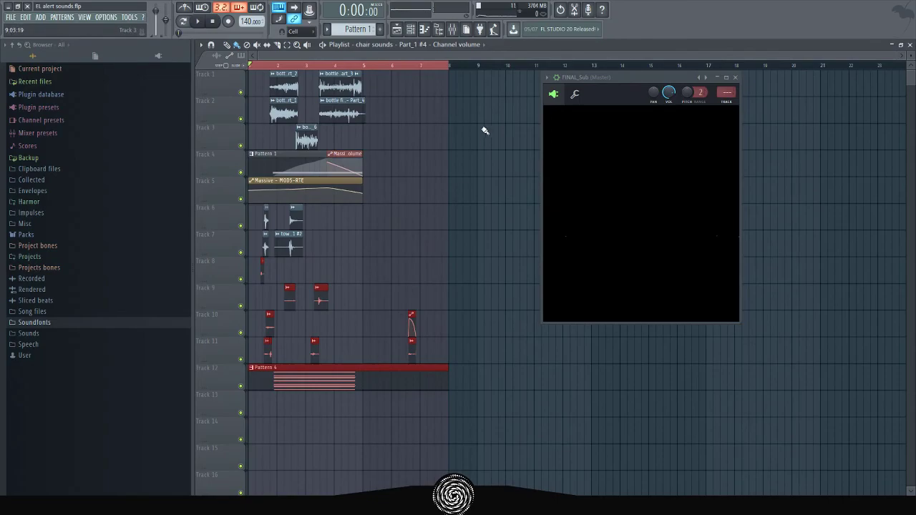
{"action": "key", "text": "space"}
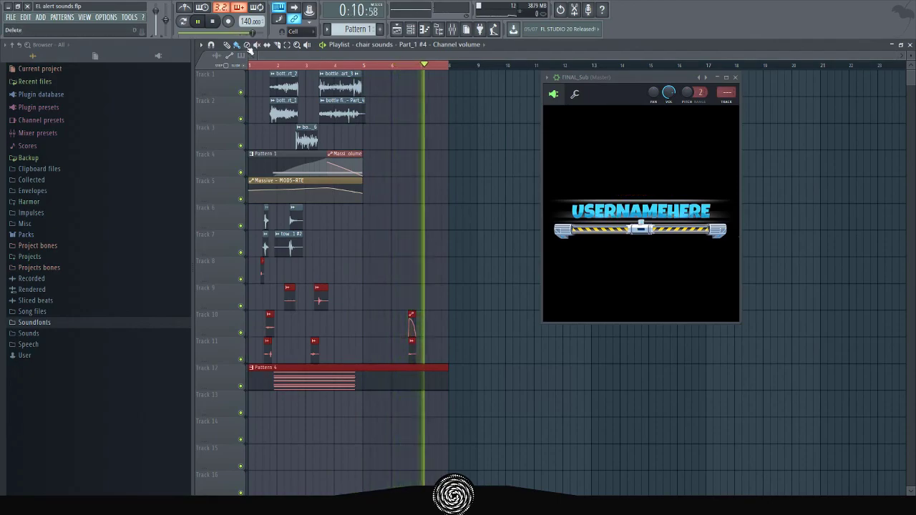
{"action": "left_click", "coordinate": [220, 22]}
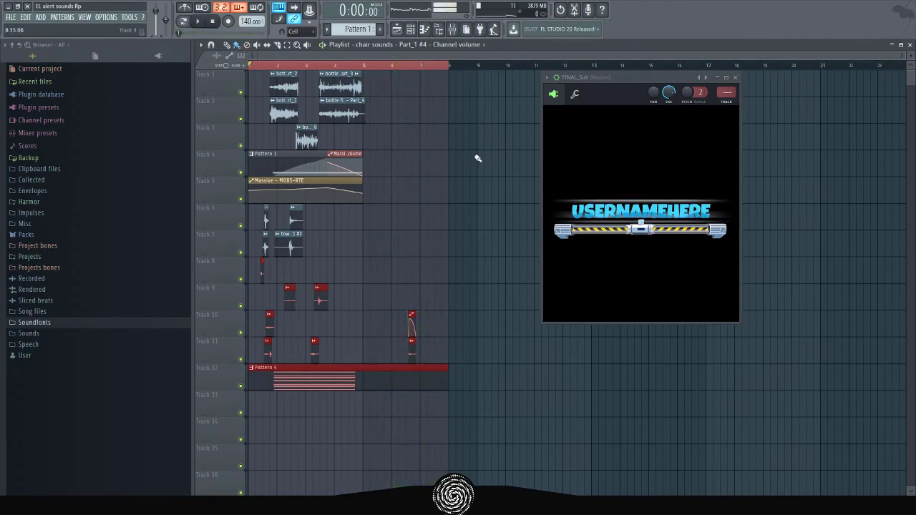